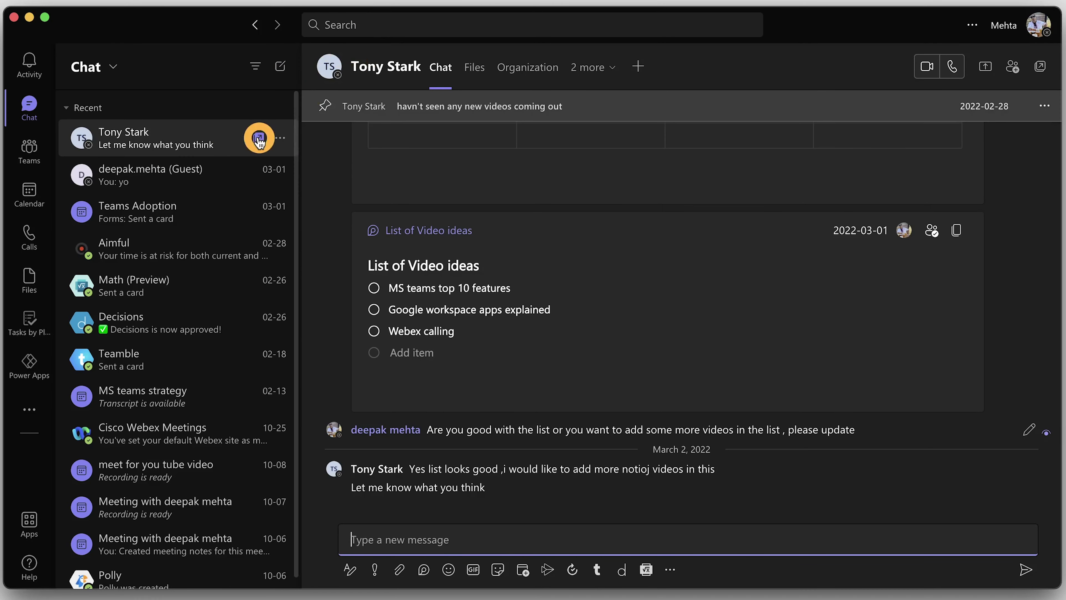
Find the external contact by their phone number and open a new chat with them
click(340, 24)
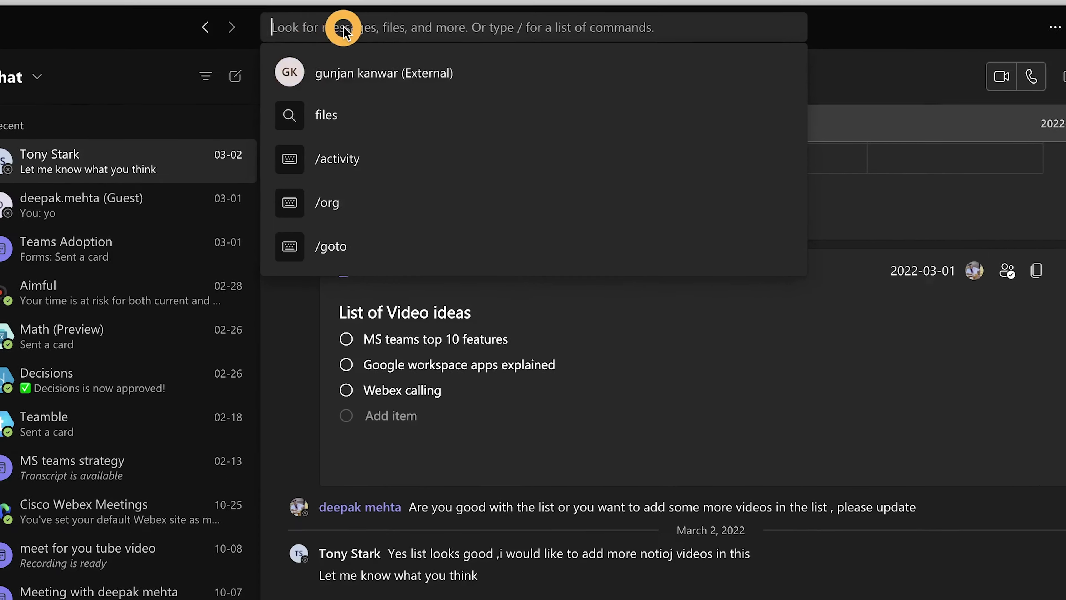
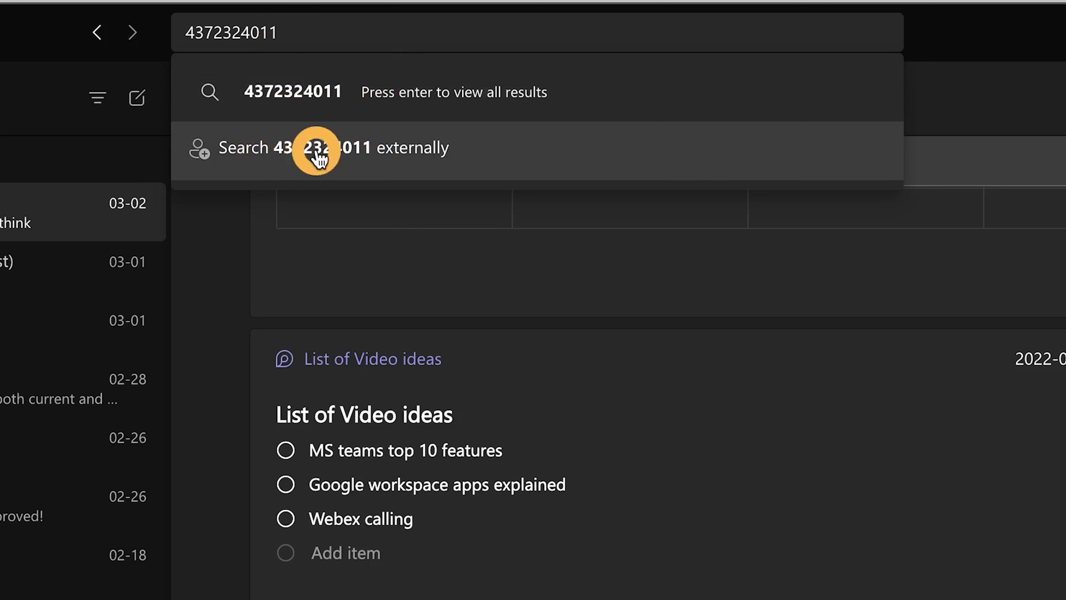
click(322, 158)
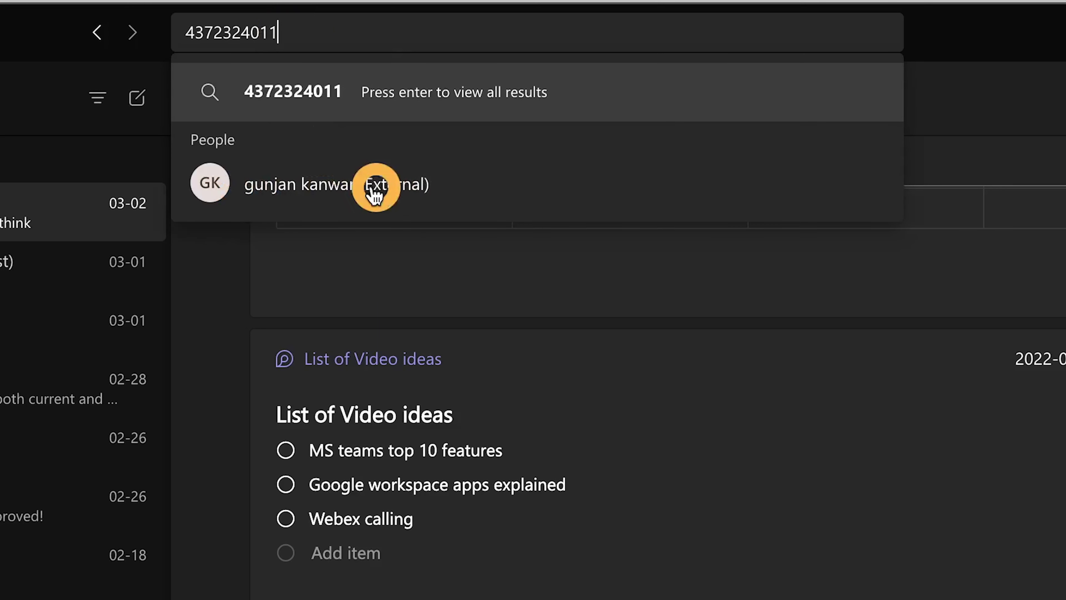
click(319, 199)
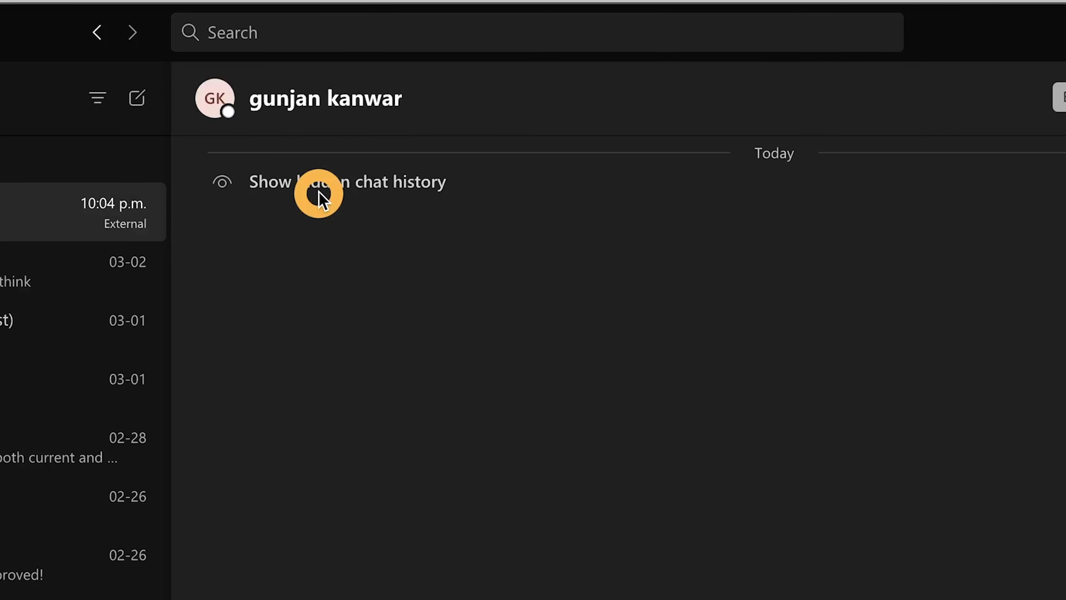
Send the greeting 'HI' to the new external contact
click(386, 541)
text(H)
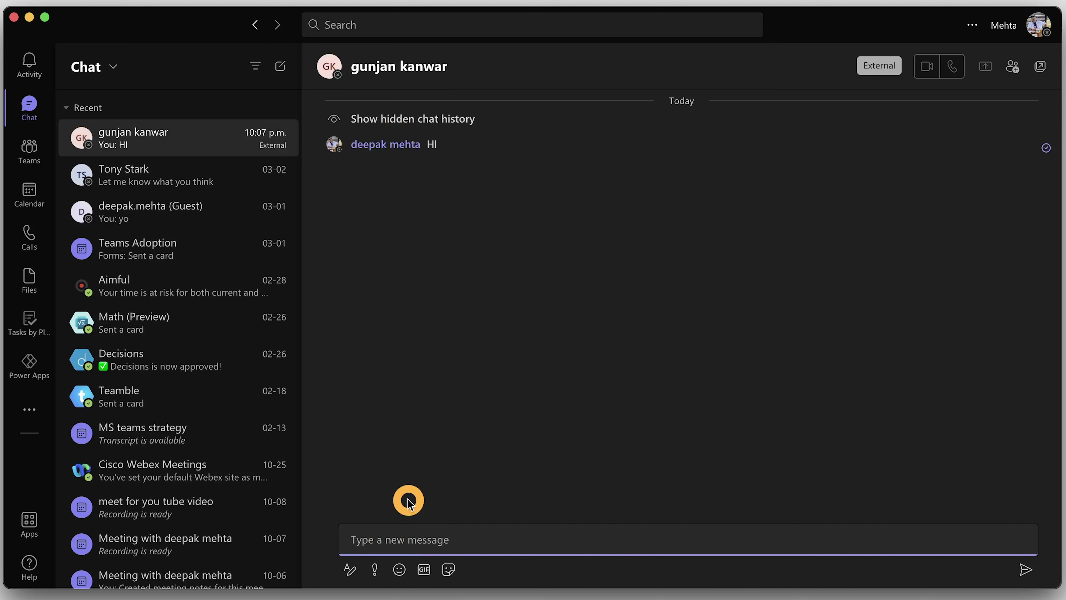
mouse_move(881, 63)
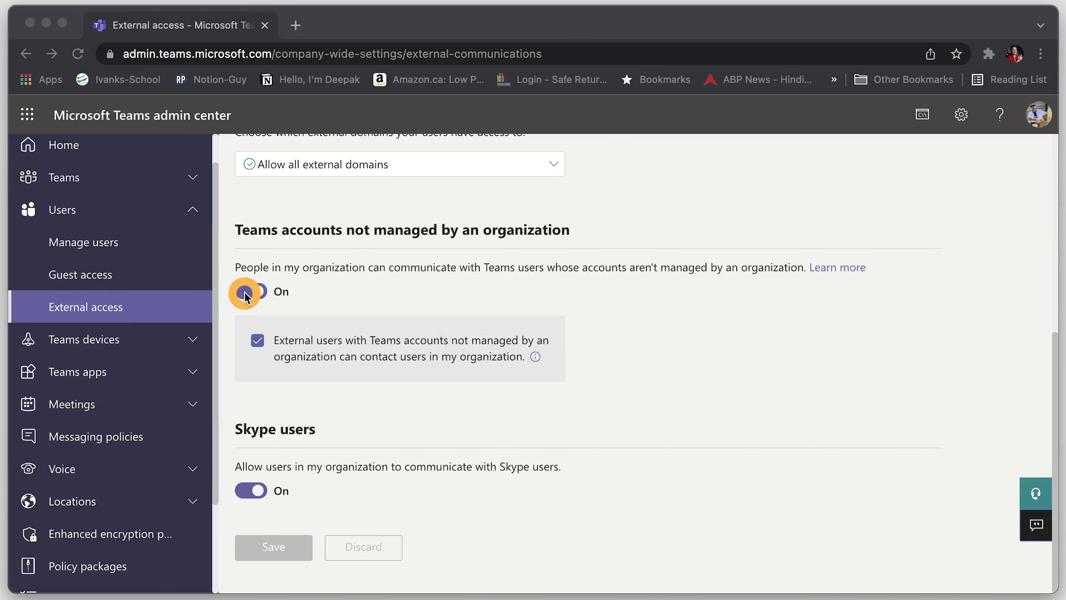
Turn 'Teams accounts not managed by an organization' off and back on in External access
click(244, 293)
click(259, 375)
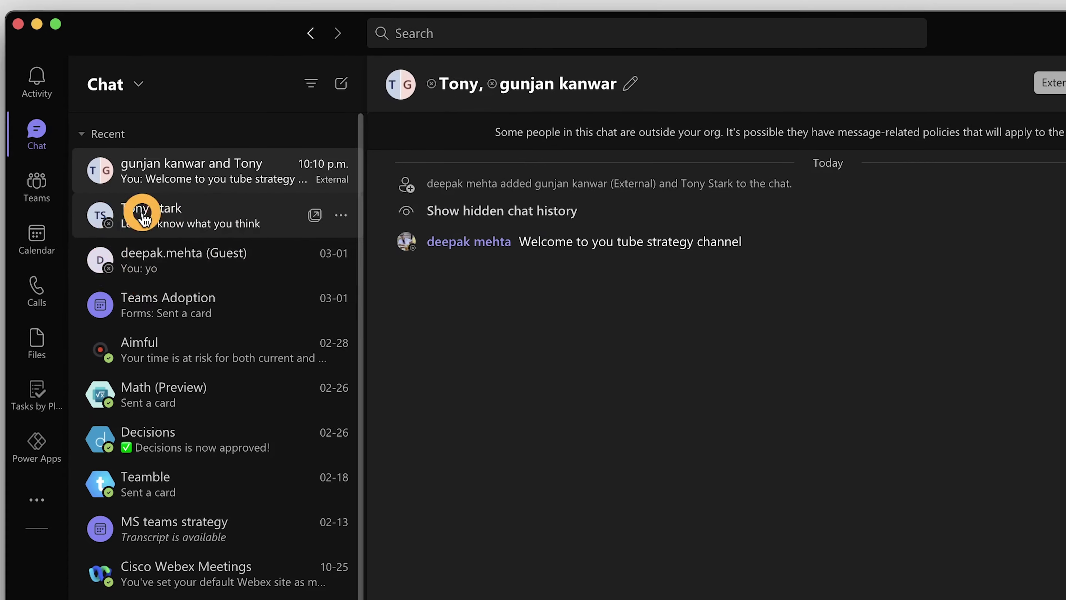
Post the colleague's local time, 7:11 PM with a 3h difference, in the group chat
mouse_move(101, 213)
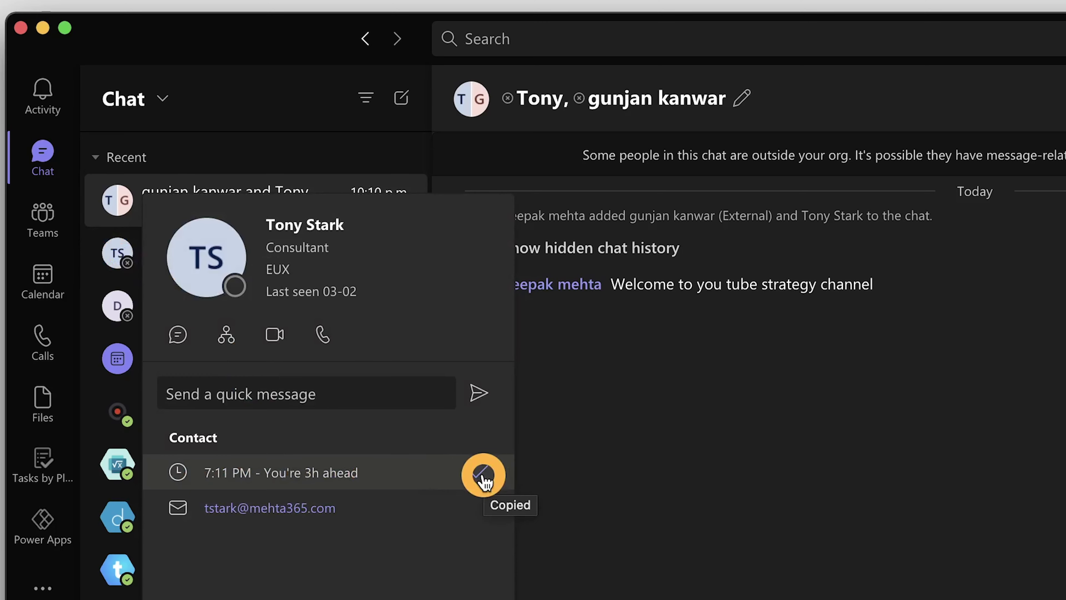
click(374, 533)
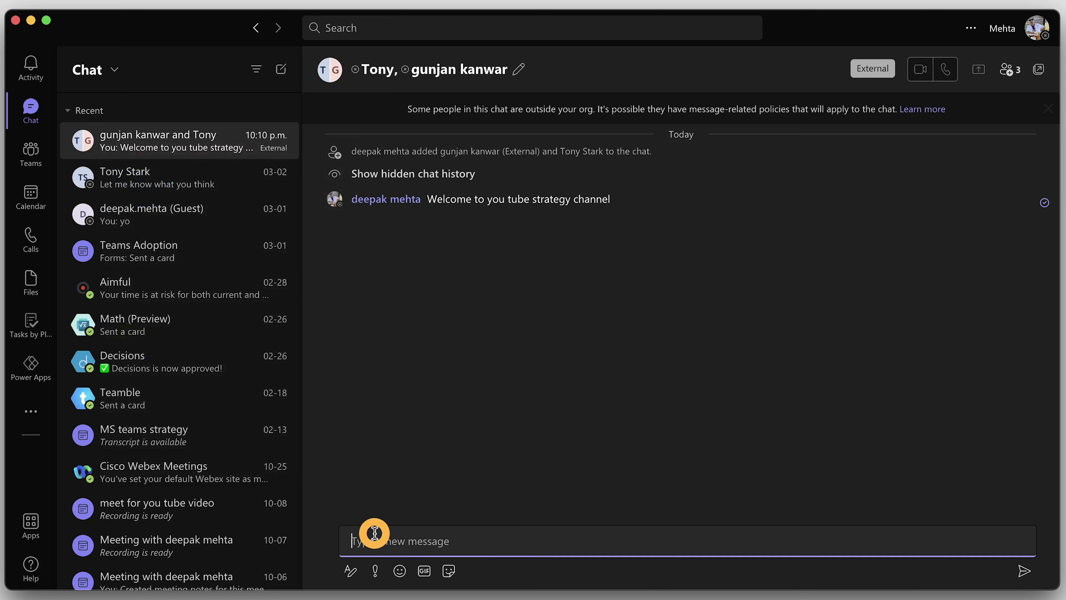
text(Tony's timezoen is 7:11 PM - You're 3h ahead)
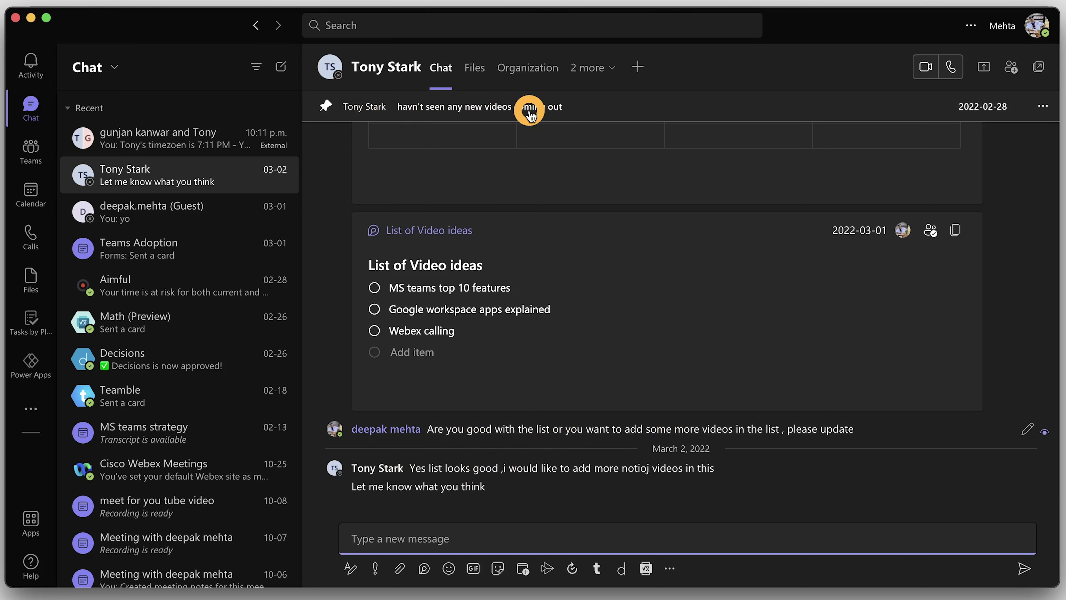
Replace the chat's pinned message with the question about adding videos, then go to General
click(558, 113)
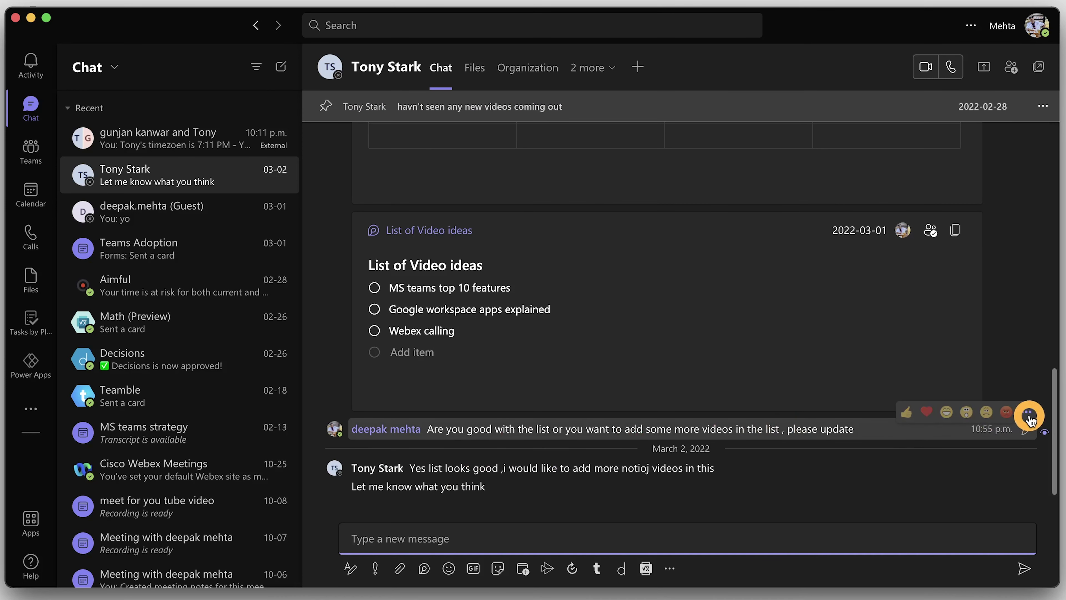
click(1029, 415)
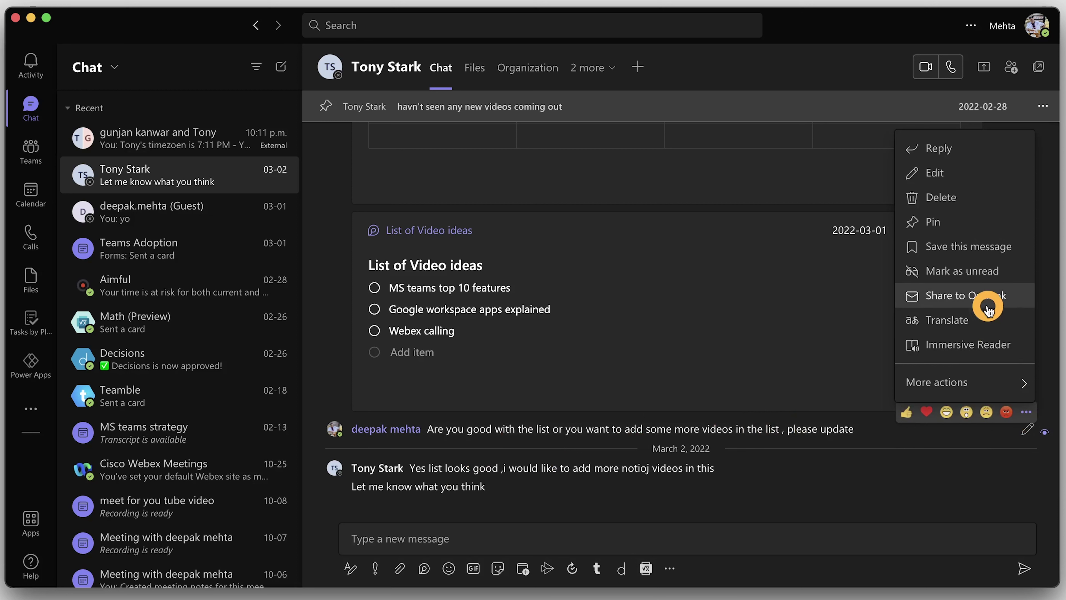
click(935, 224)
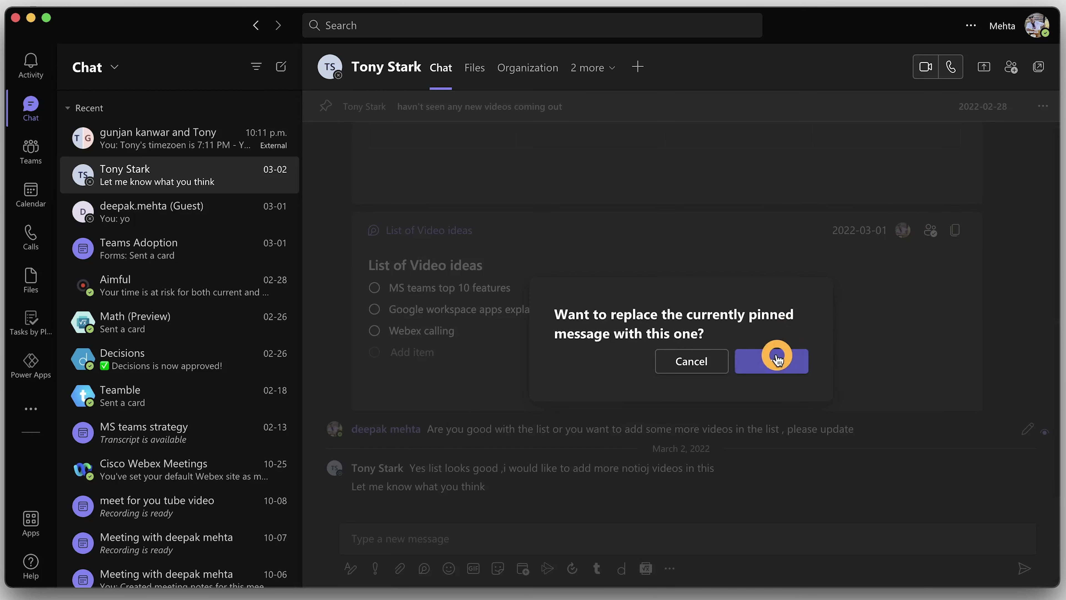
click(771, 361)
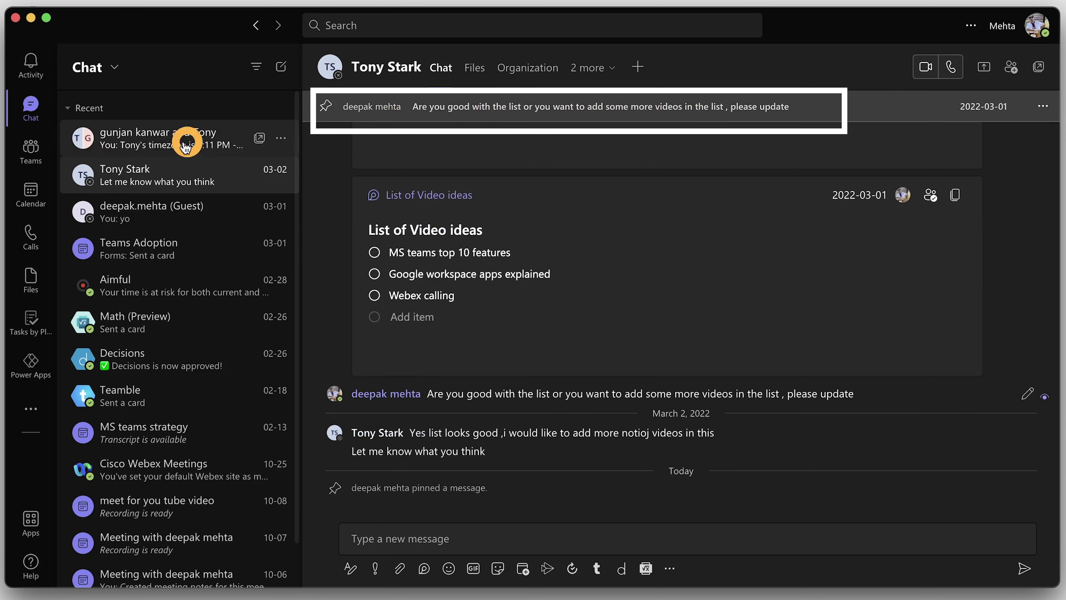
click(30, 150)
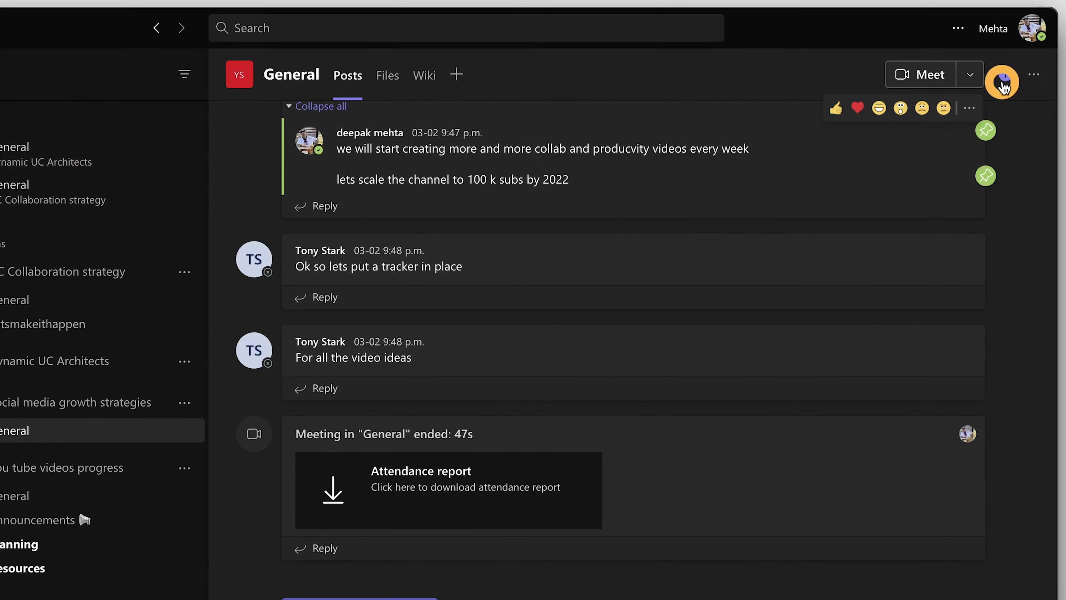
Show the General channel's info pane and scroll through its description, members and pinned posts
click(1003, 84)
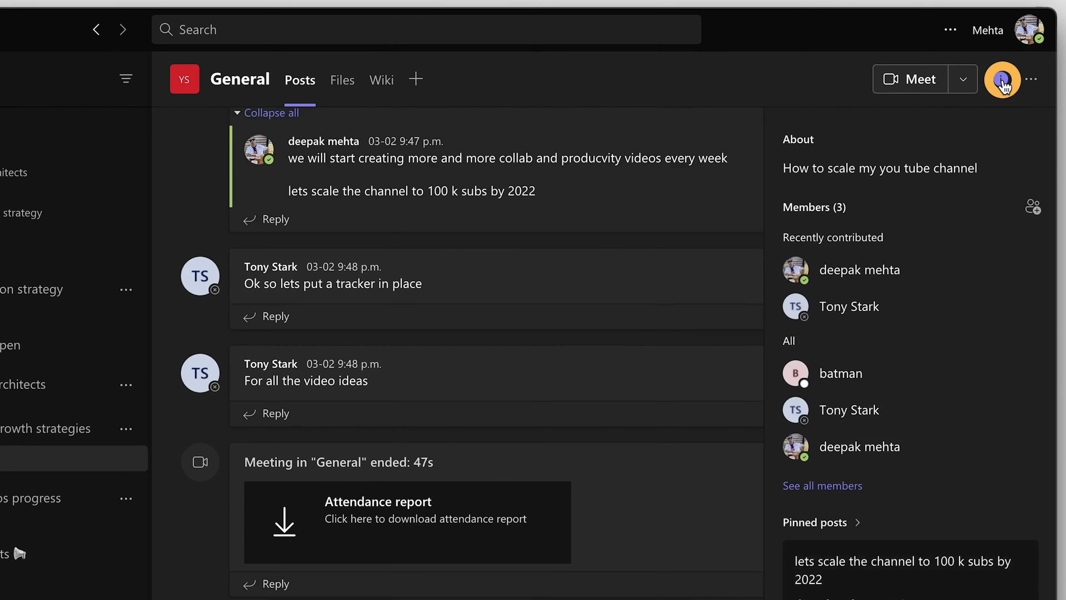
scroll(942, 352, down, 3)
scroll(942, 328, down, 3)
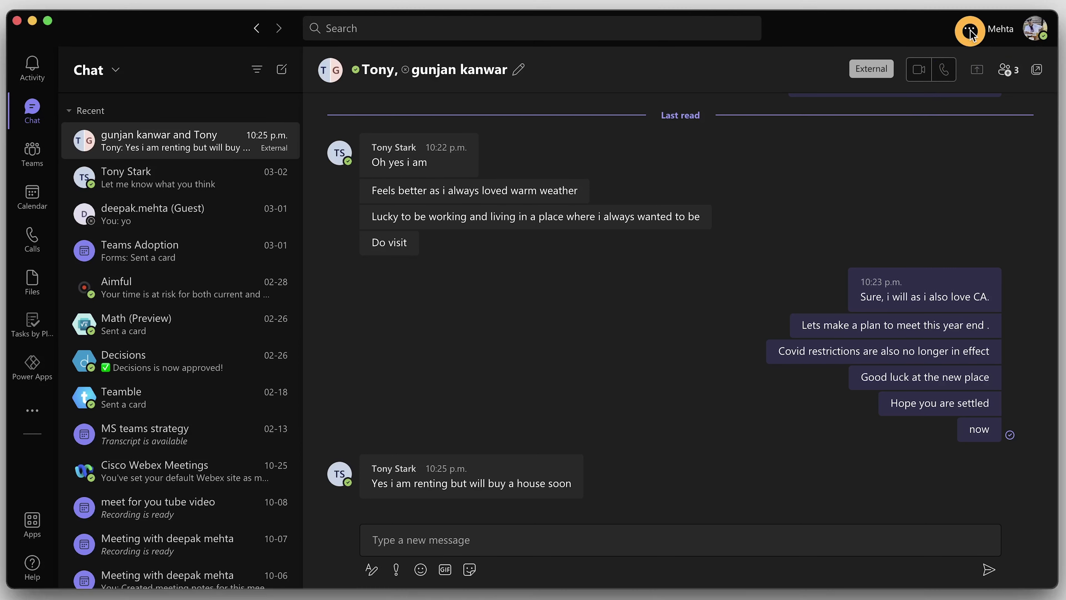
Switch chat density from Comfy to Compact in Settings > General
click(980, 30)
click(900, 65)
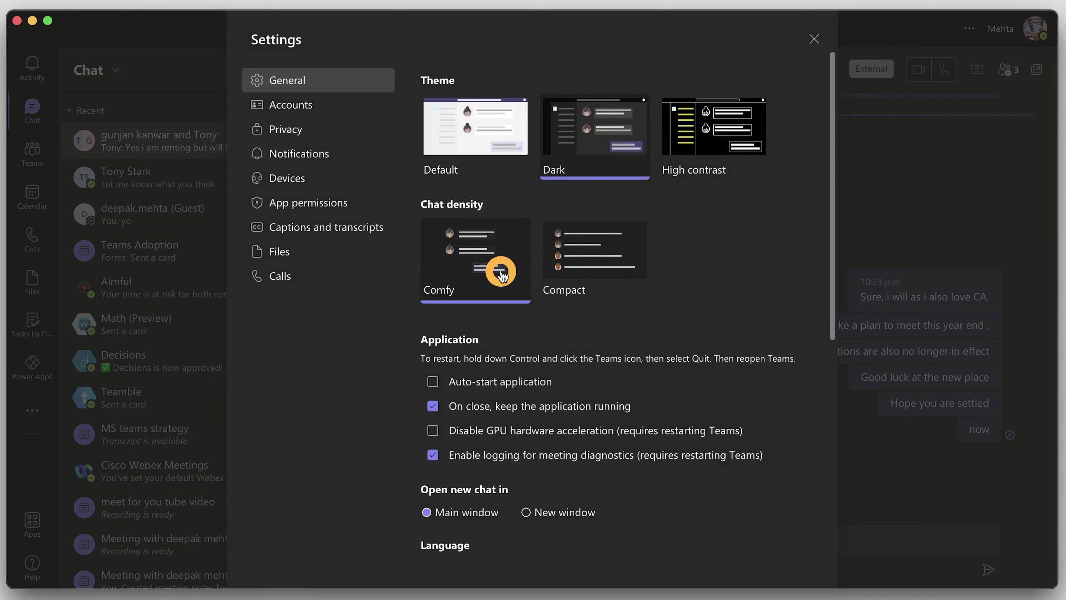
click(577, 272)
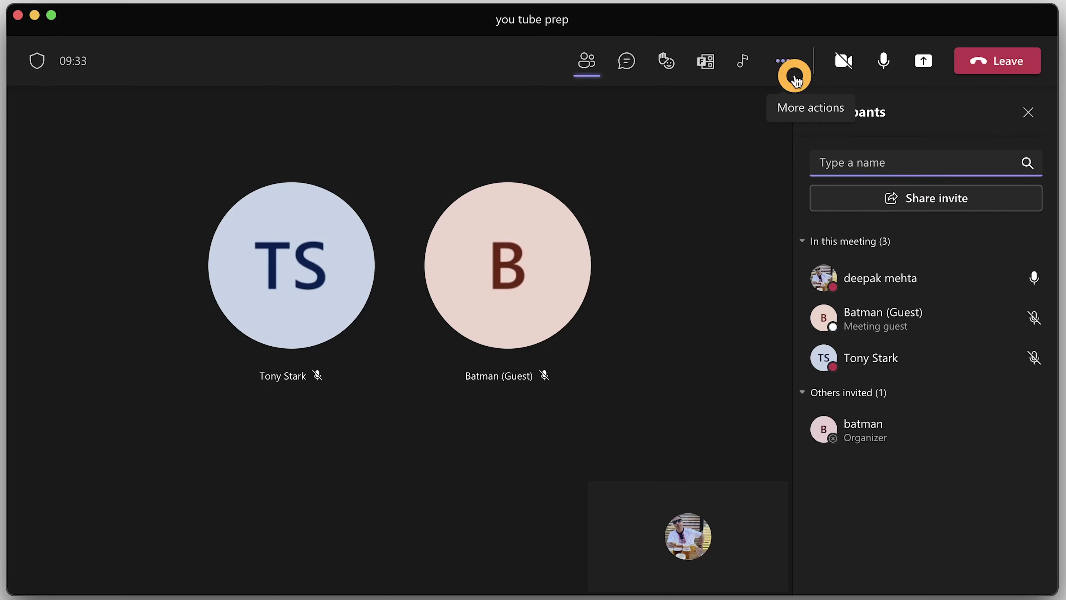
Add the Forms app to the meeting
click(787, 67)
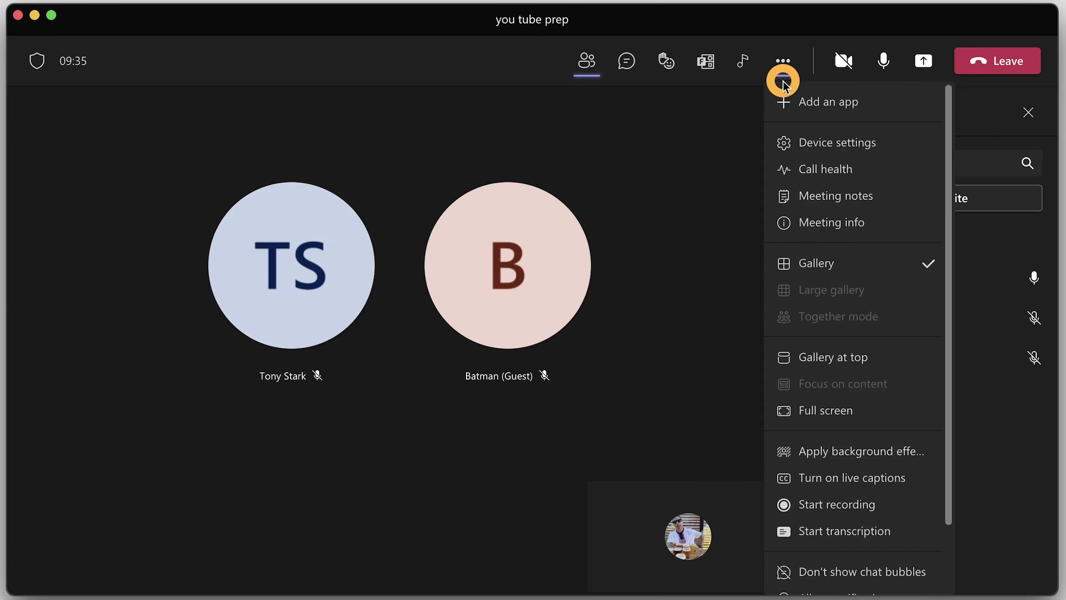
click(818, 106)
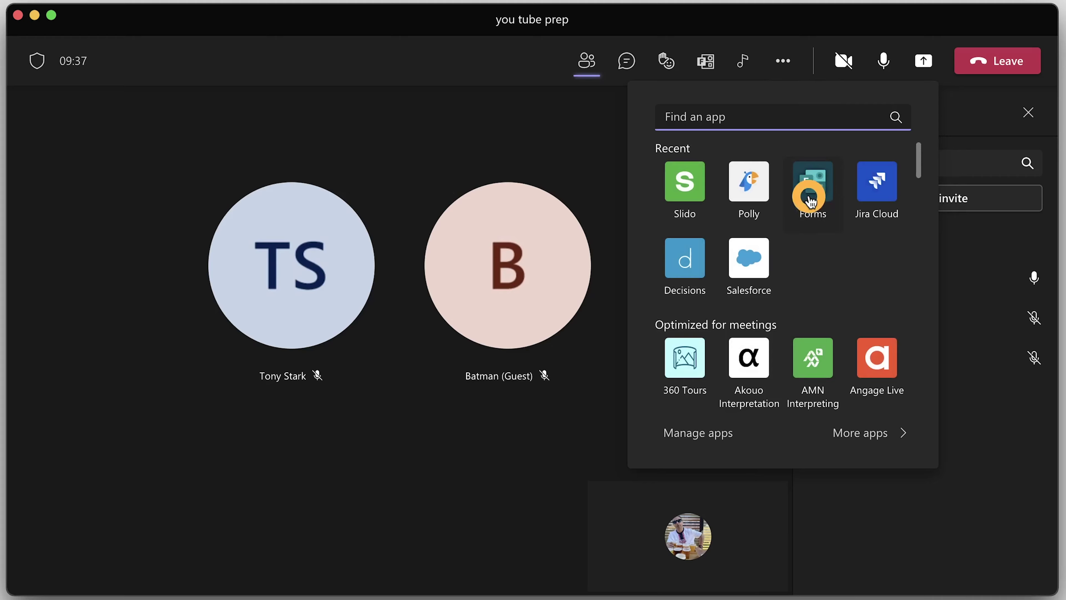
click(817, 196)
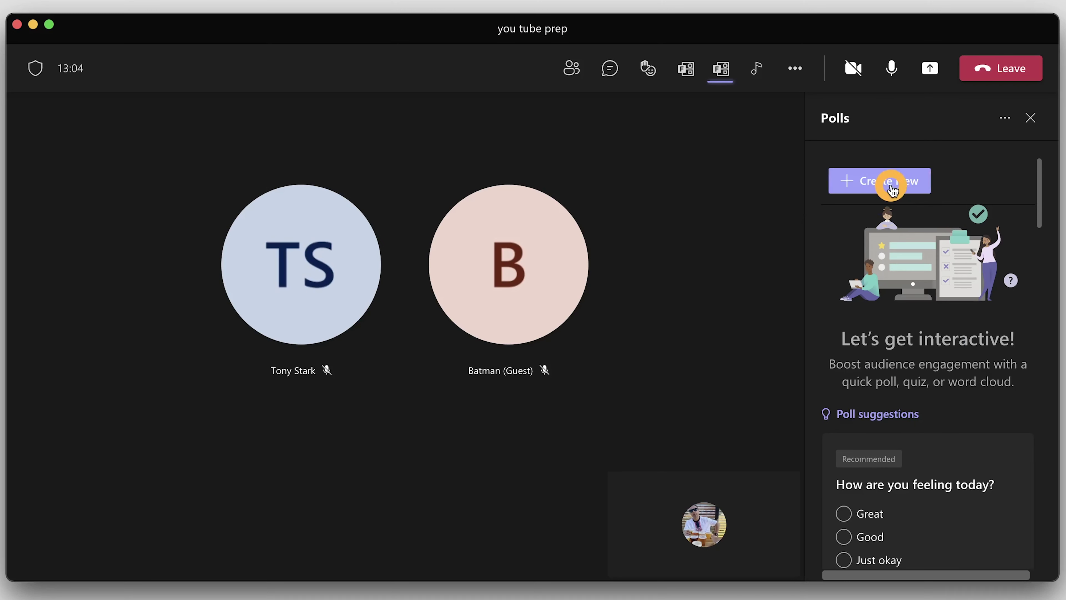
Create the word cloud poll 'How are you feeling today?', save it as draft, and launch it
click(890, 185)
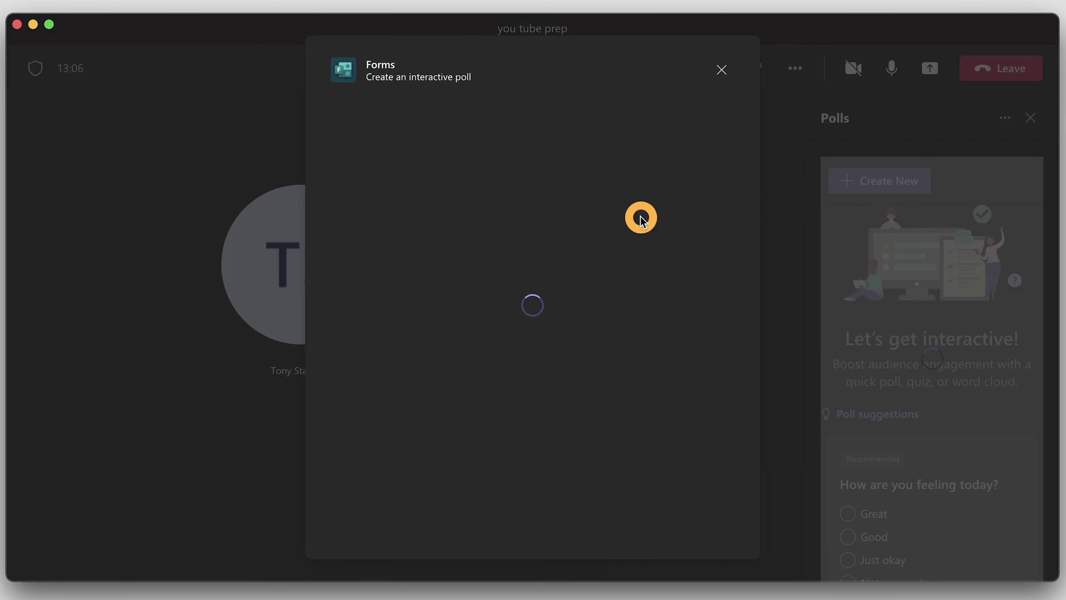
click(409, 313)
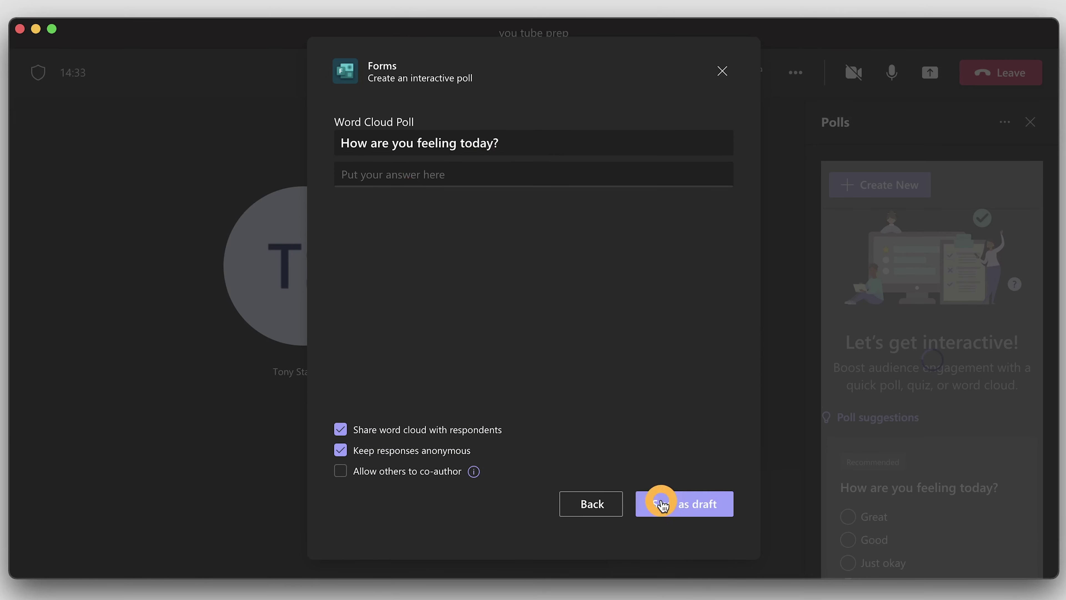
click(671, 509)
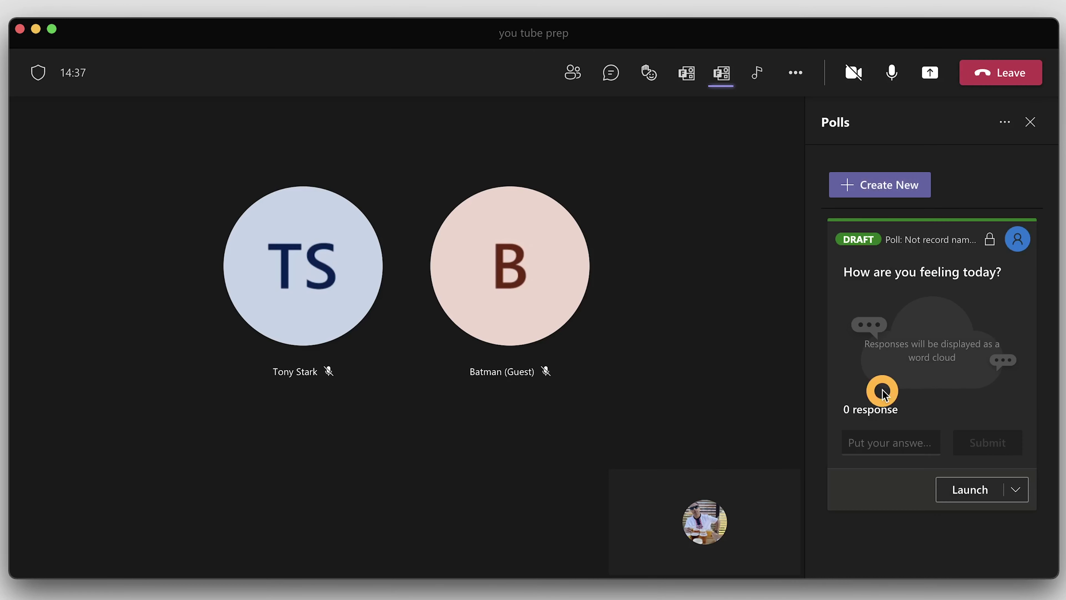
click(1016, 491)
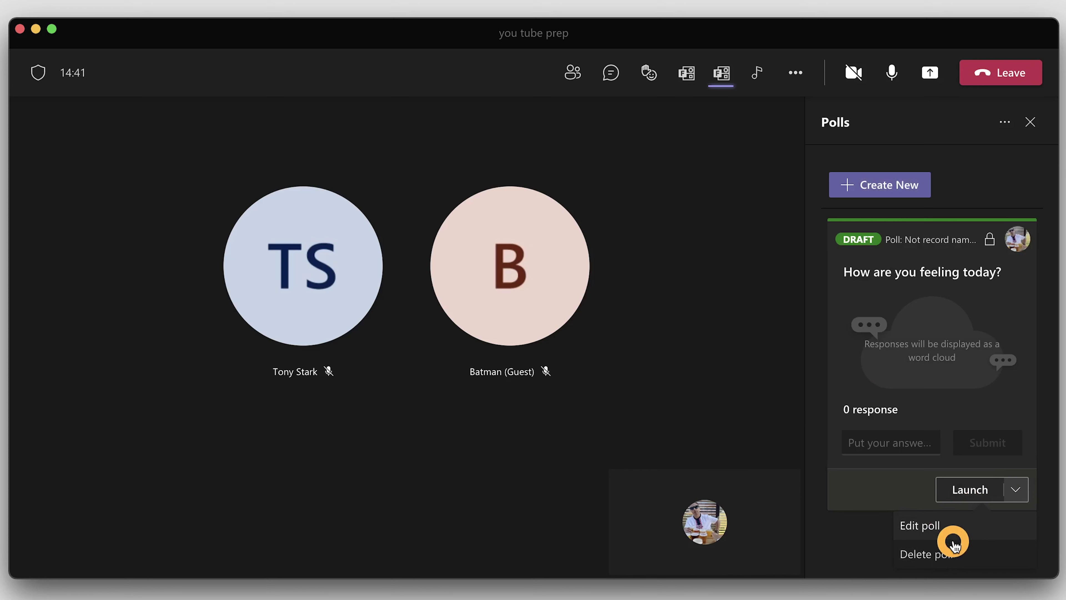
click(972, 490)
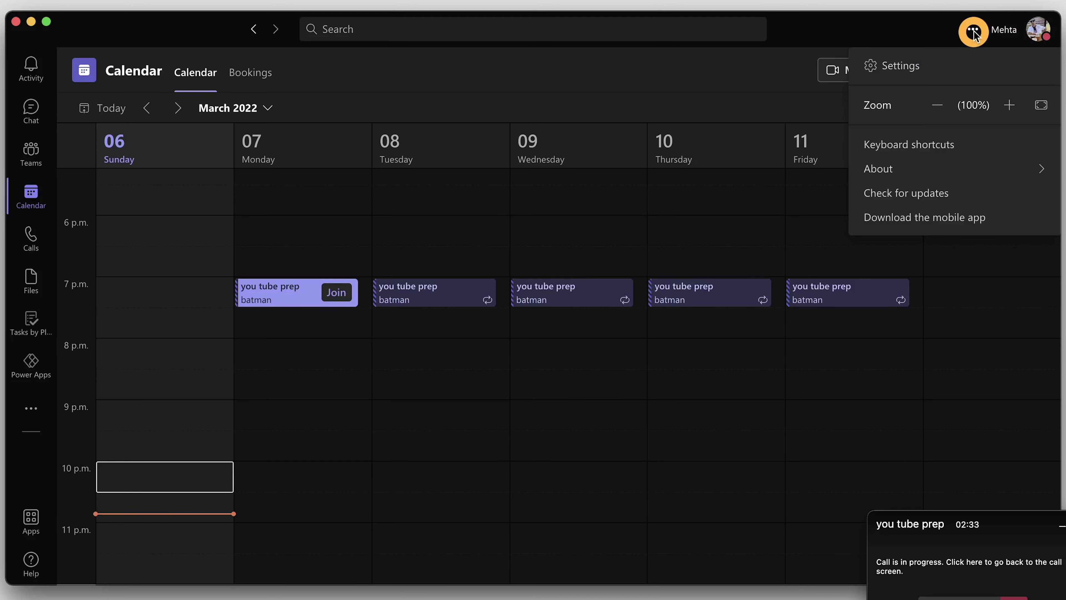
Toggle 'Mute notifications during meetings and calls' under Notifications > Meetings and Calls
click(916, 67)
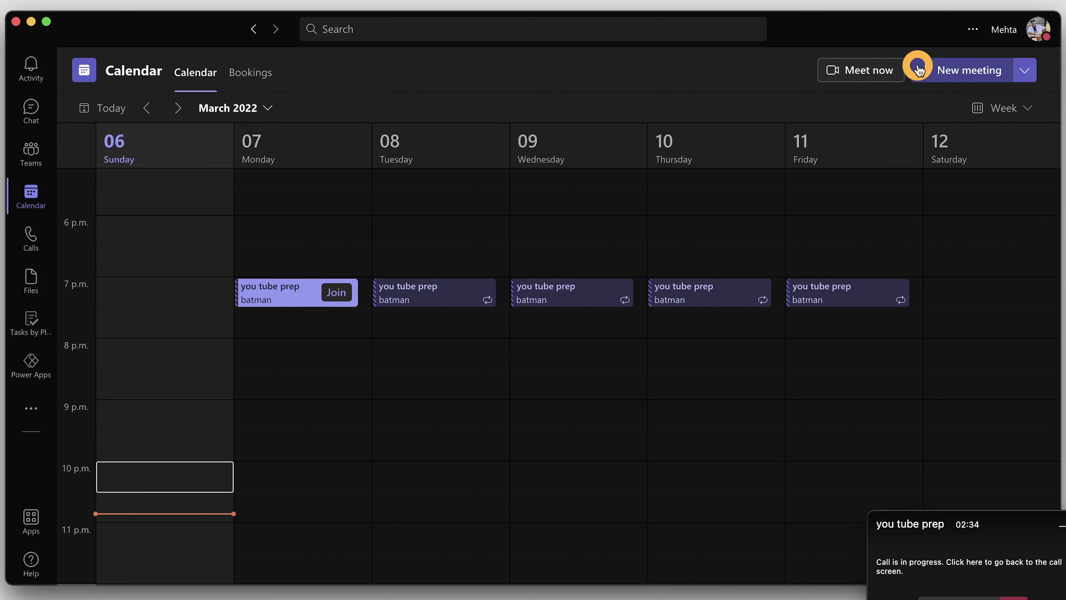
click(317, 154)
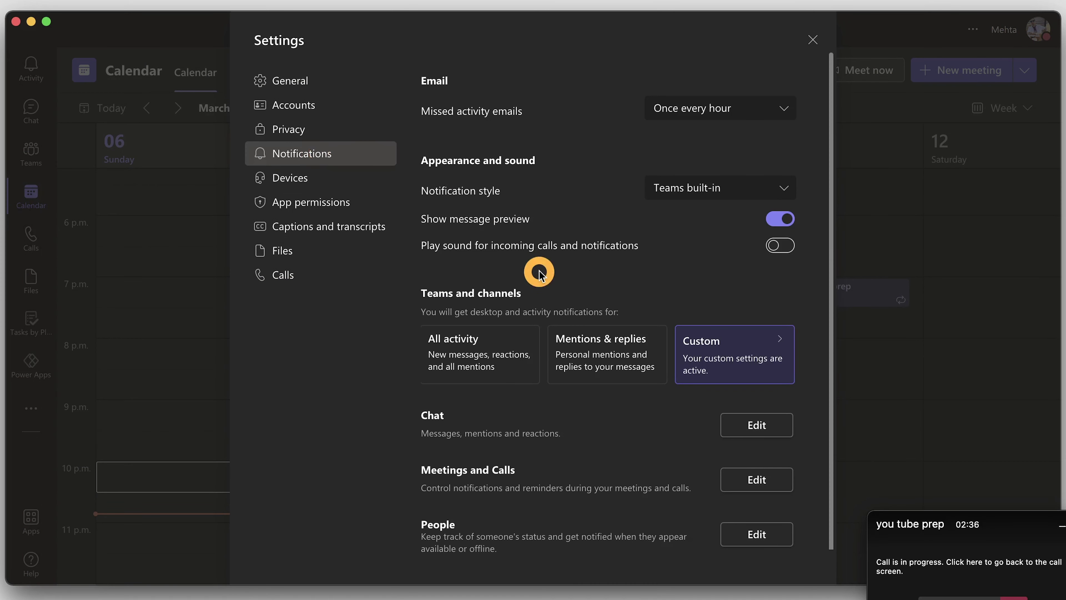
scroll(628, 415, down, 3)
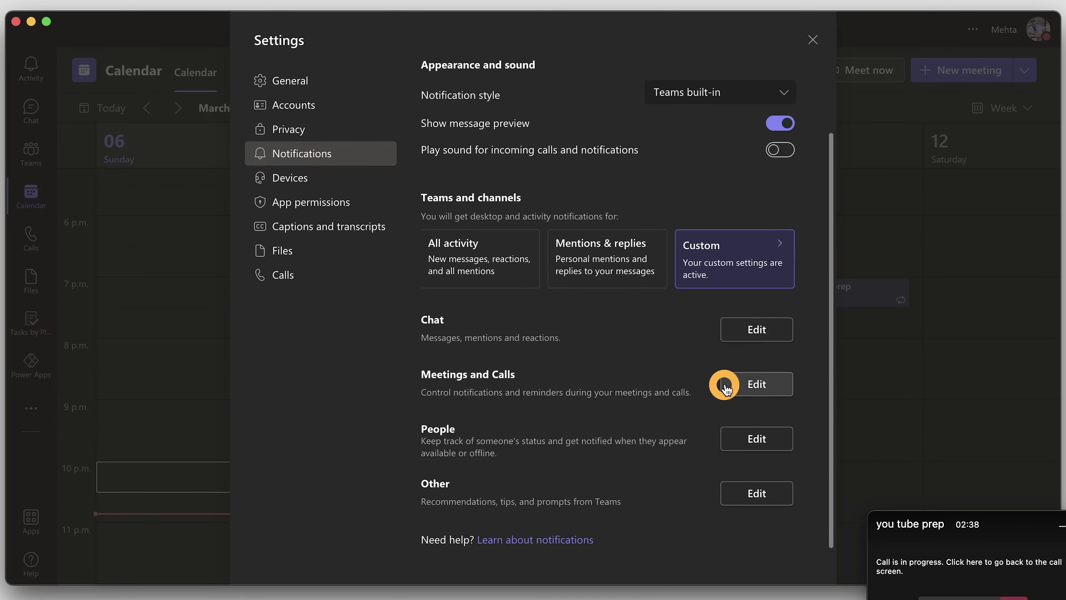
click(772, 390)
click(640, 93)
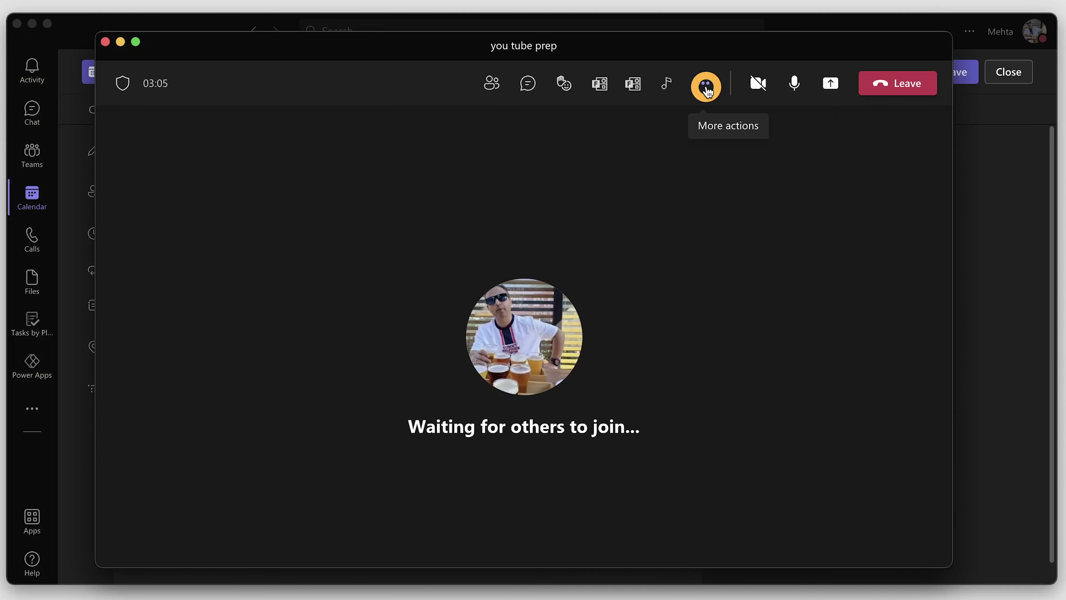
Scroll the meeting's More actions menu down to Mute notifications
click(703, 84)
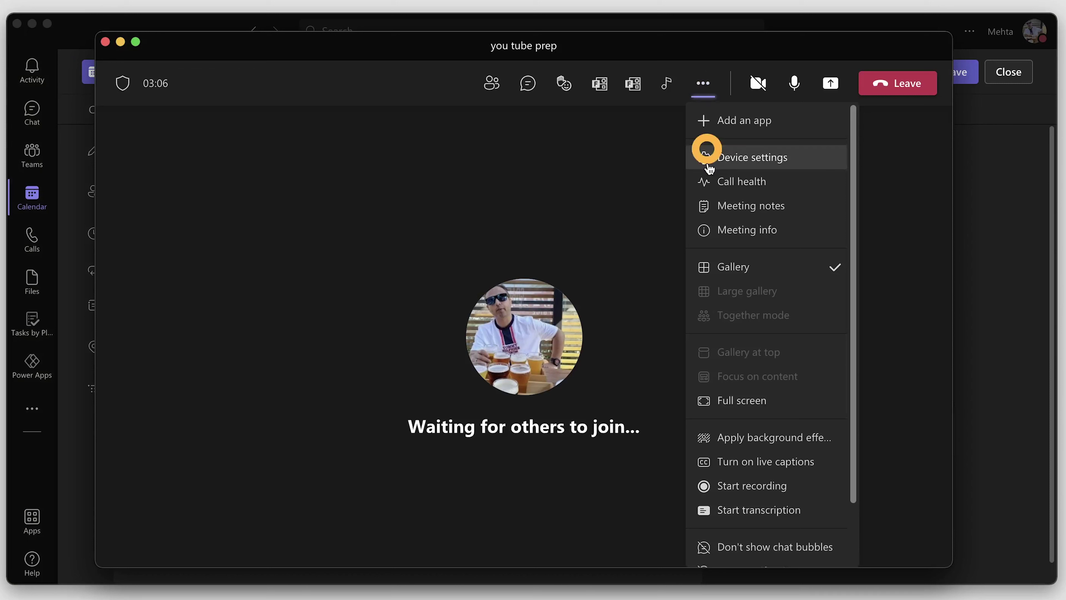
scroll(751, 449, down, 2)
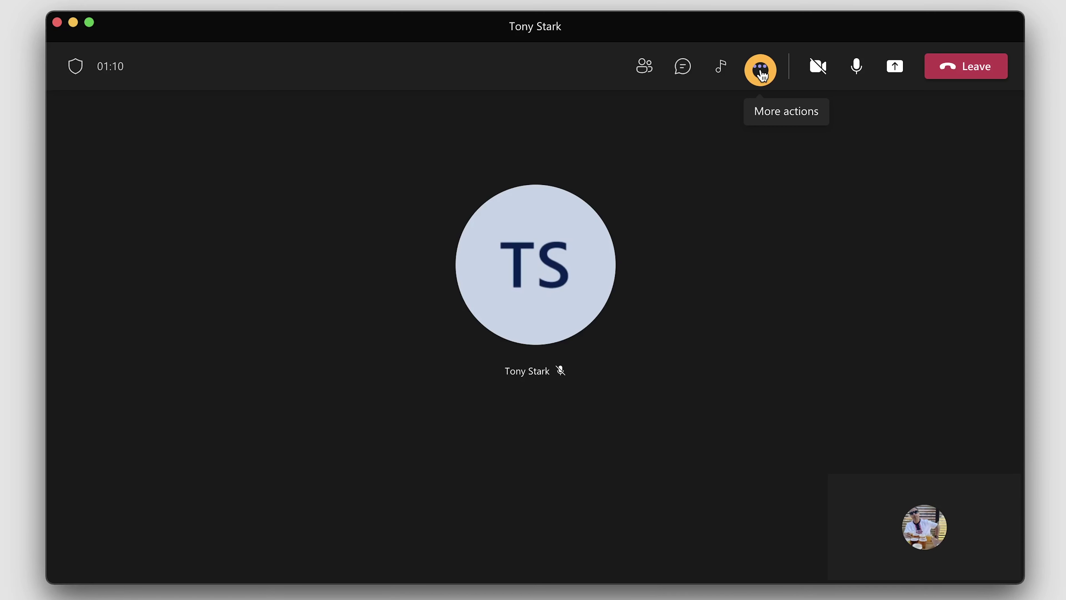
Record the call briefly, then stop the recording and confirm saving it
click(760, 68)
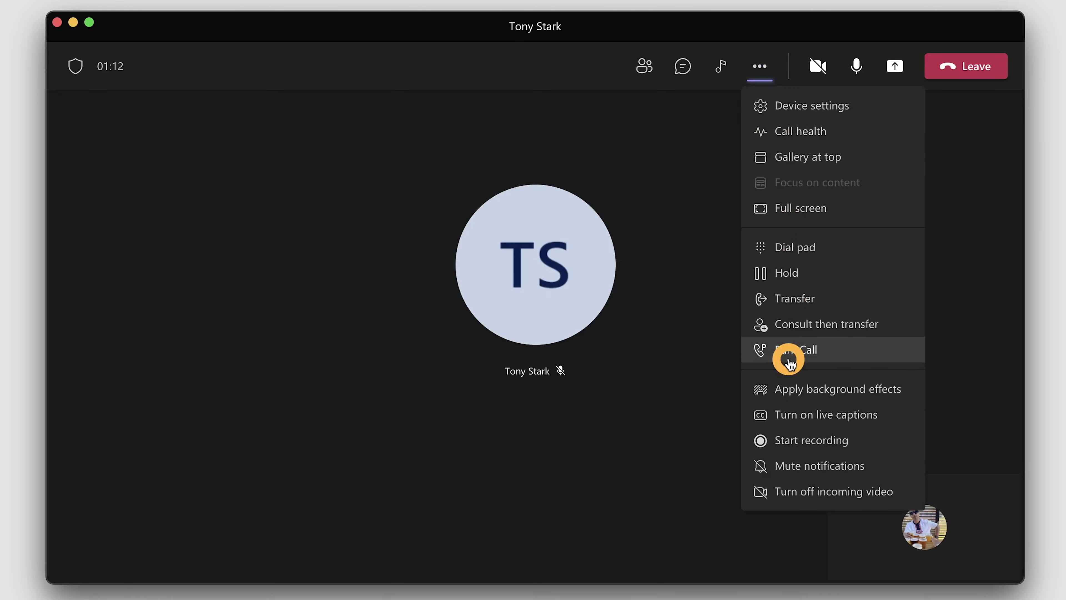
click(806, 441)
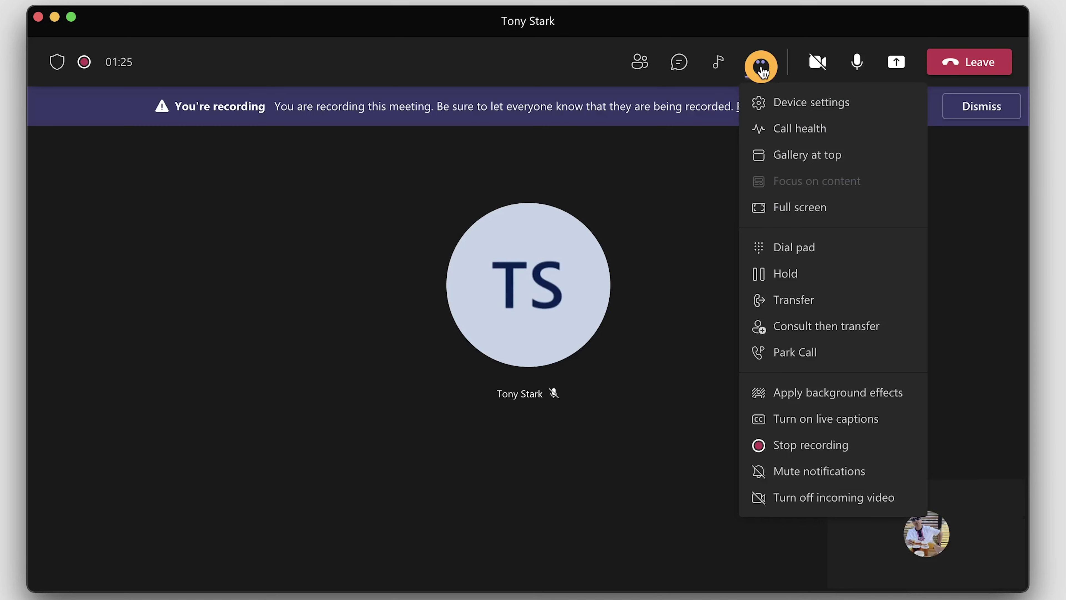
click(806, 451)
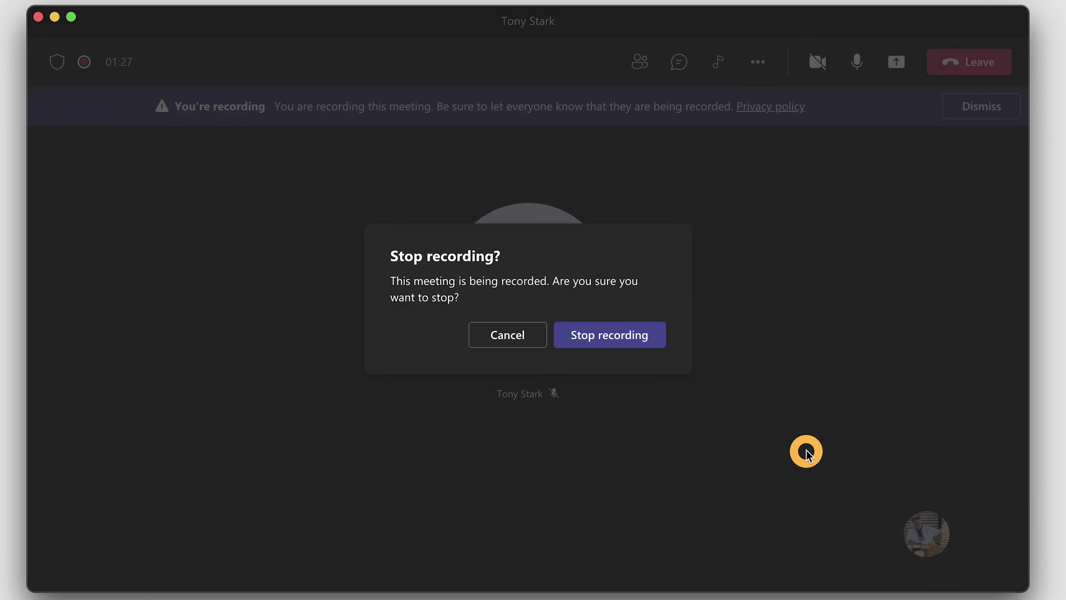
click(631, 335)
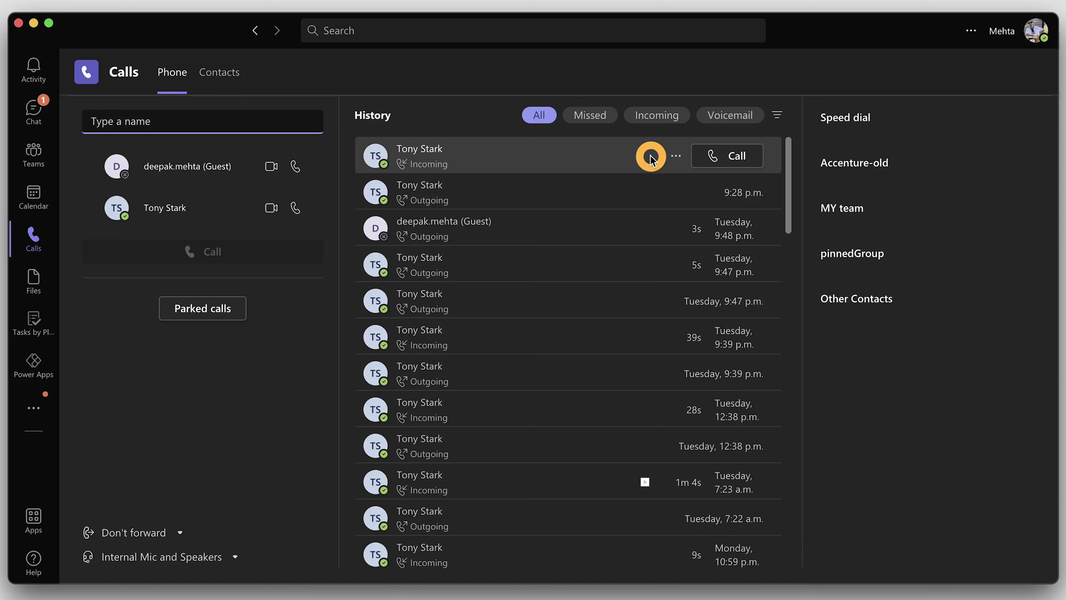
Open the latest call's details in History and play its 13-second recording
click(651, 158)
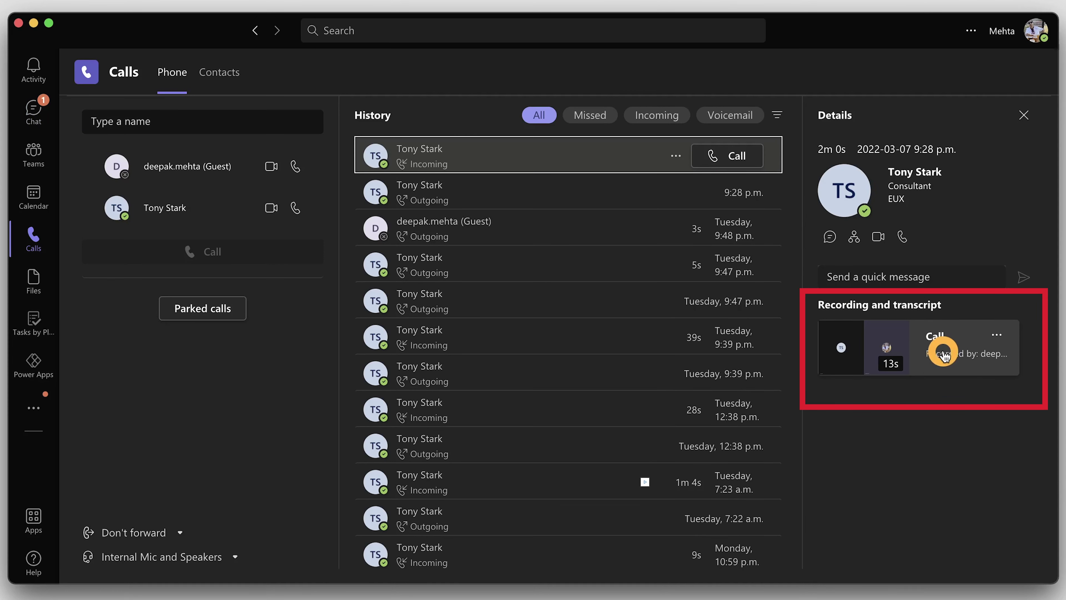
click(941, 357)
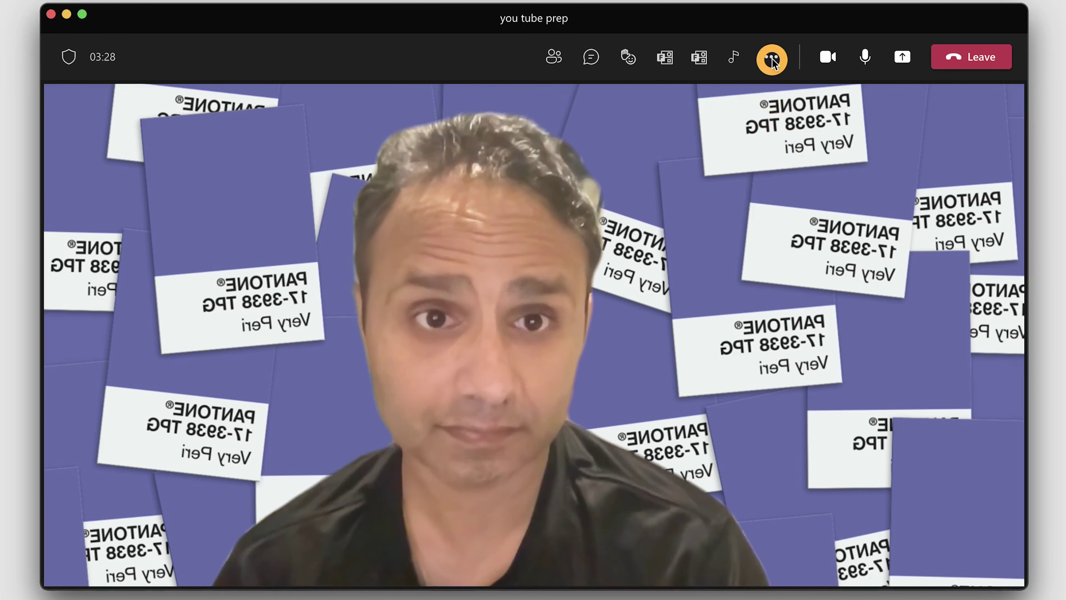
Turn off Mirror my video under Video Settings in the meeting's Device settings
click(772, 59)
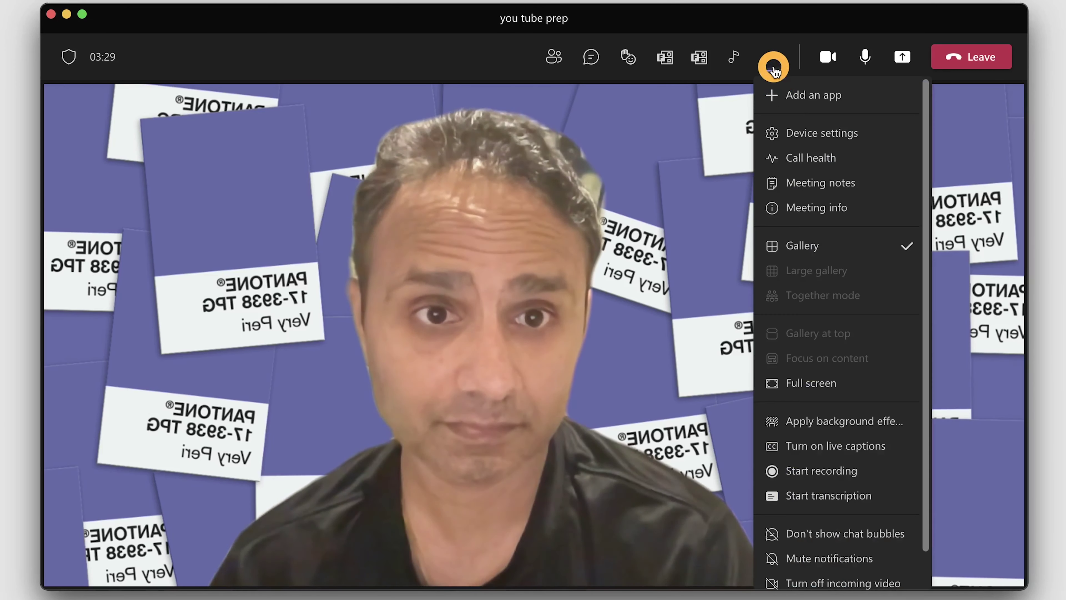
click(816, 134)
scroll(902, 374, down, 2)
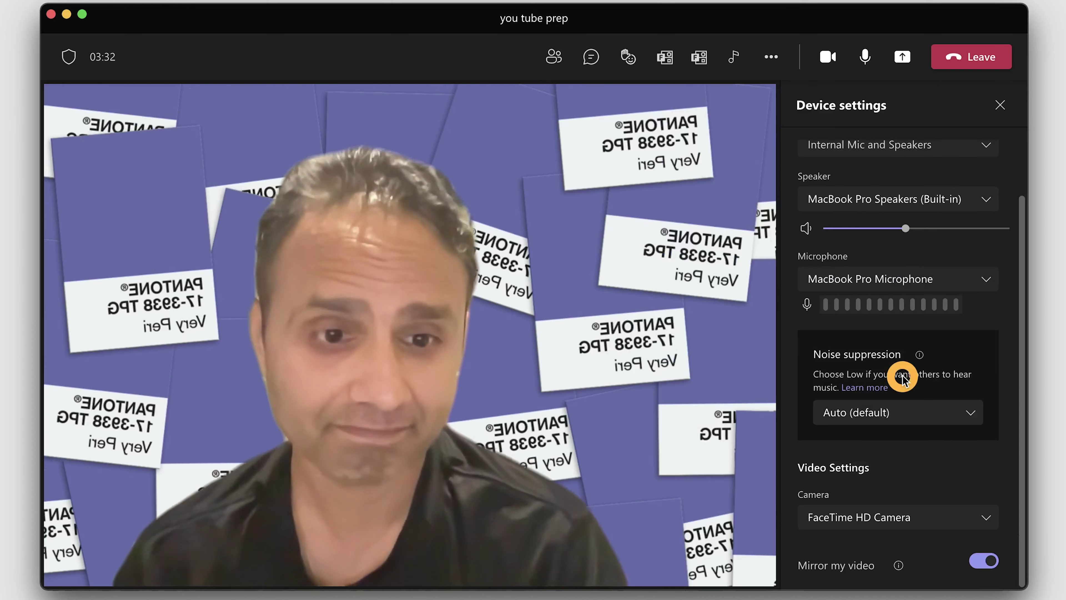
click(997, 568)
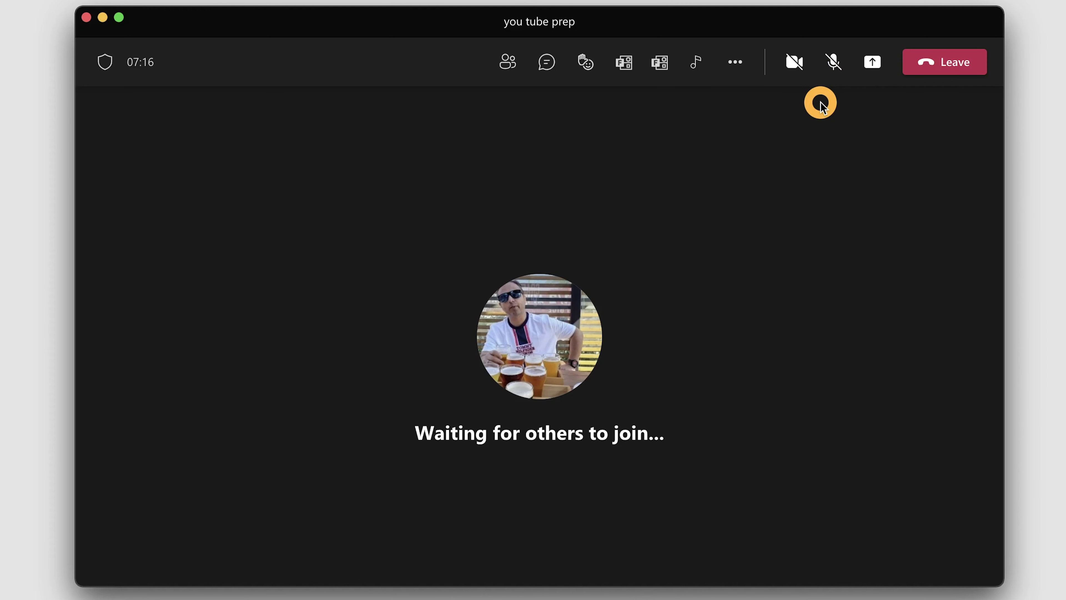
Briefly unmute with Option+Space, then hide your self-view tile and restore it to full size
key(alt+space)
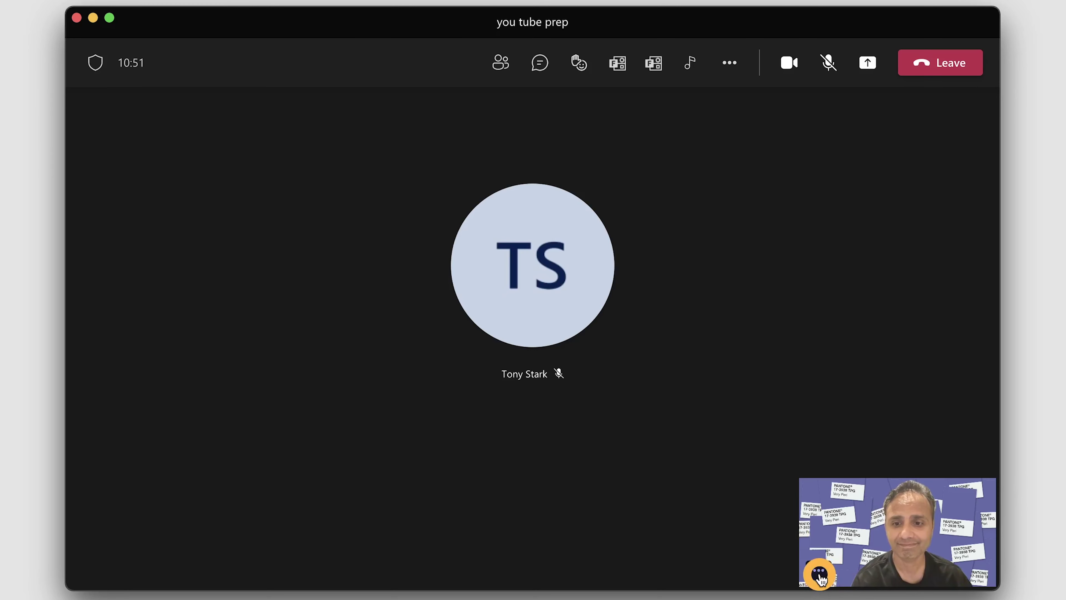
click(820, 575)
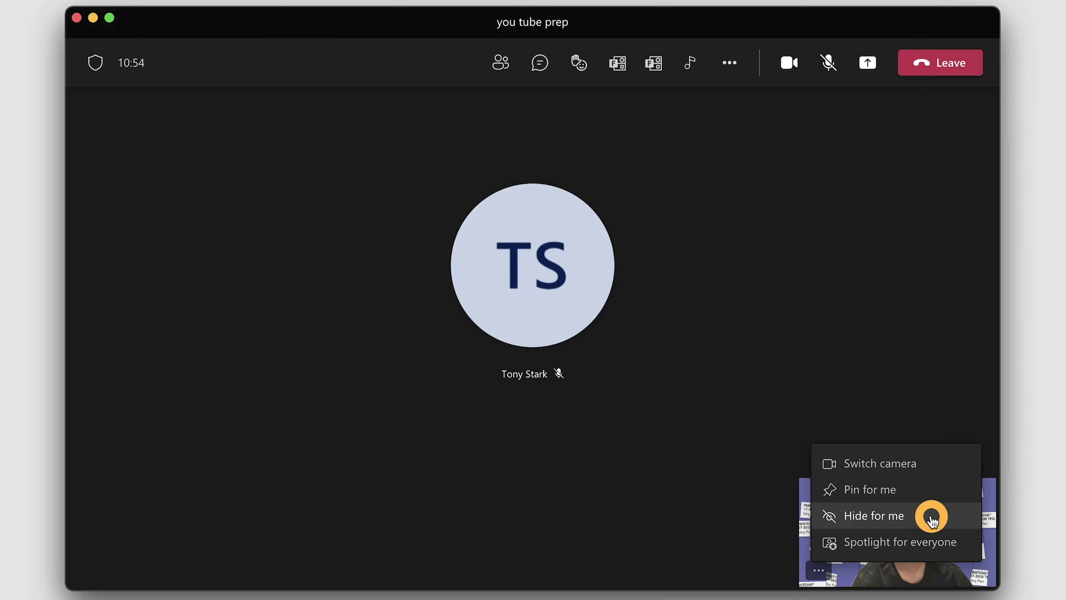
click(874, 525)
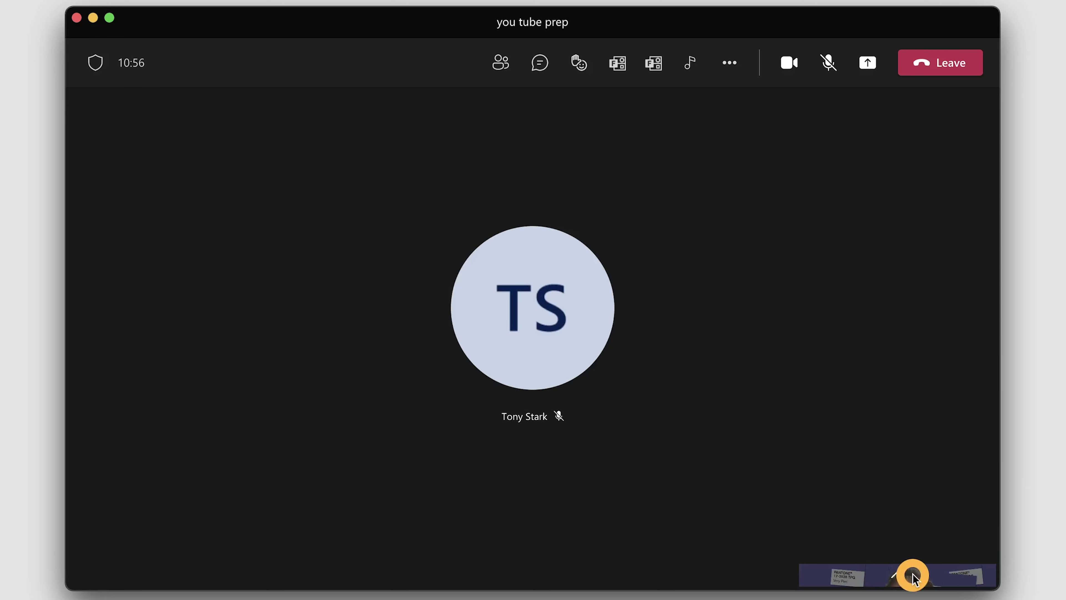
click(897, 576)
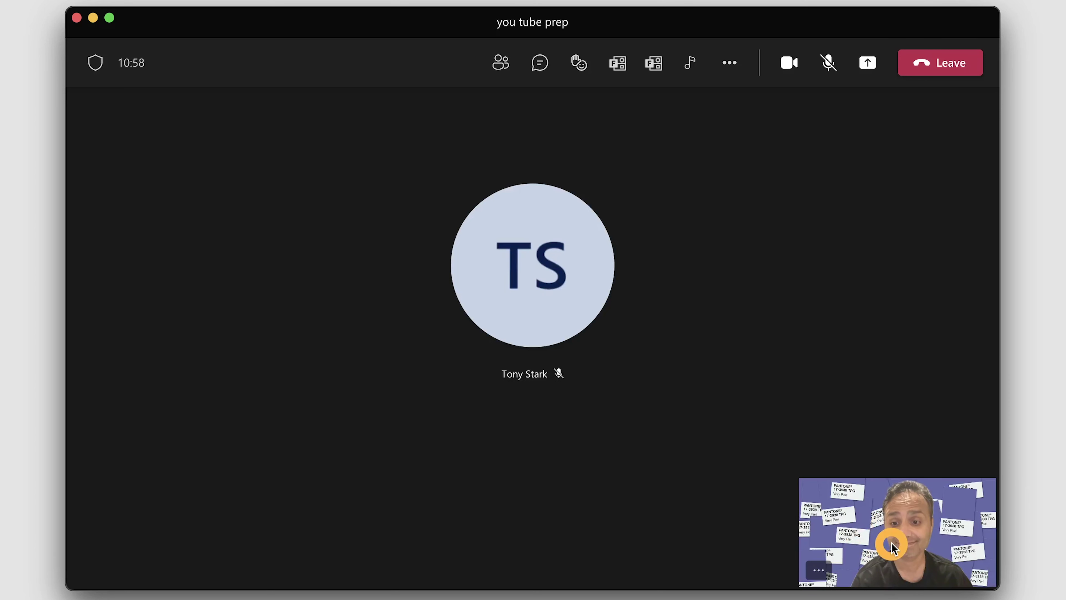